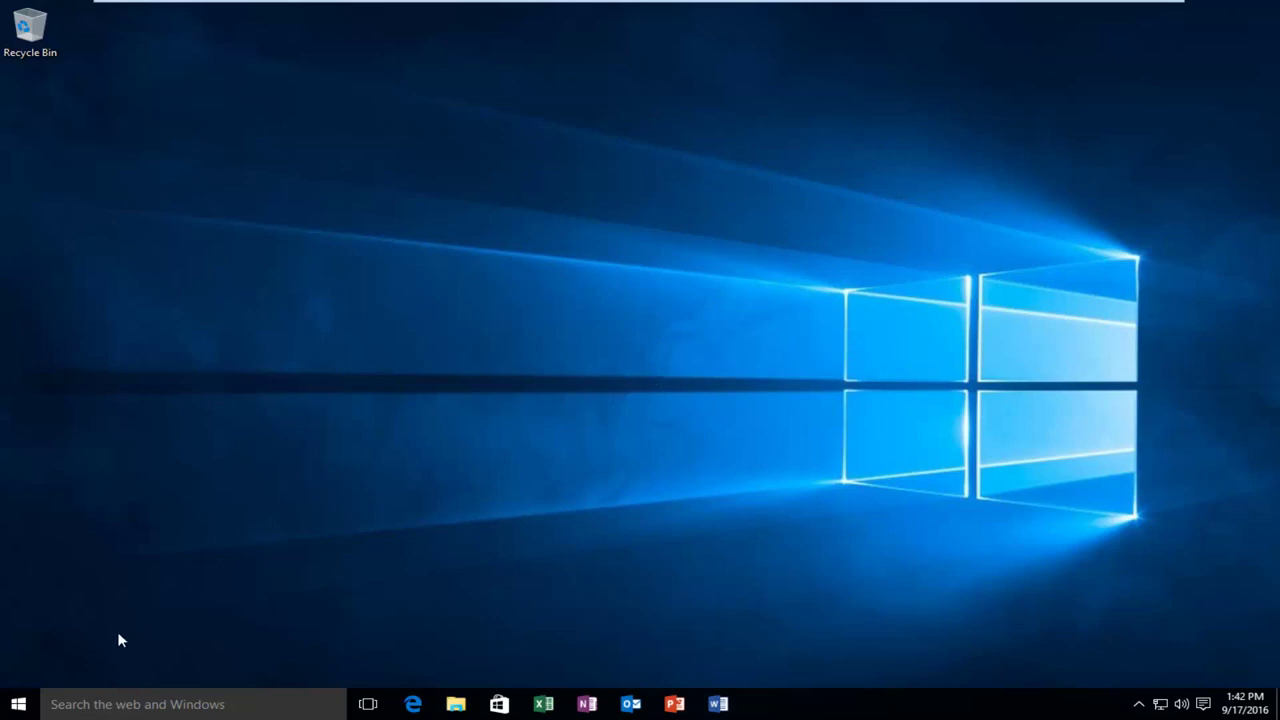
Step: Search for 'user account' and launch Change User Account Control settings from the results
click(85, 704)
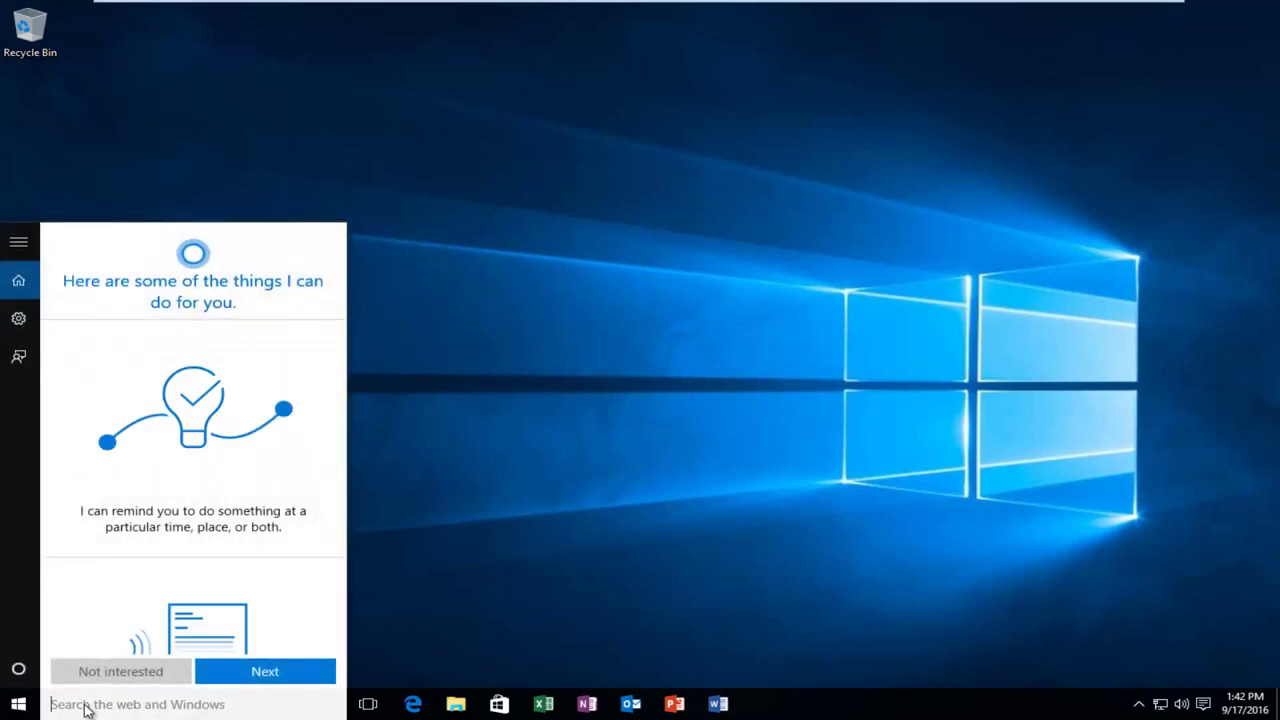
text(user account)
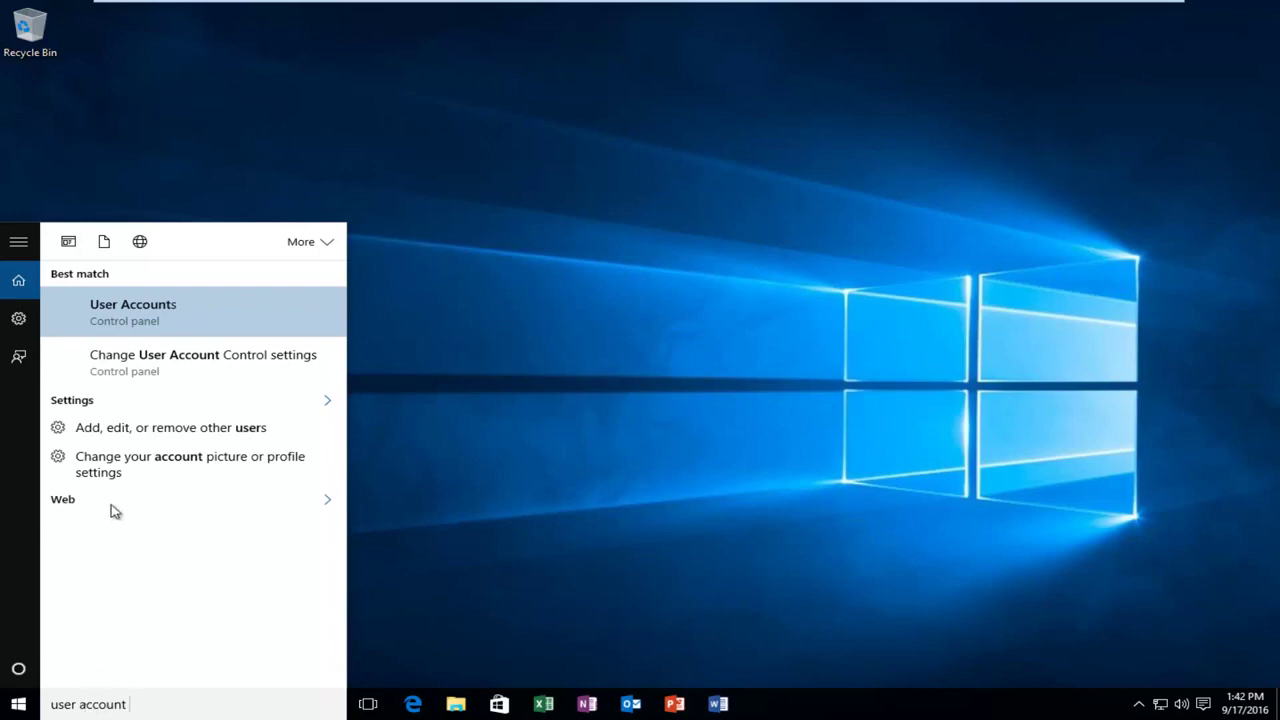
click(213, 364)
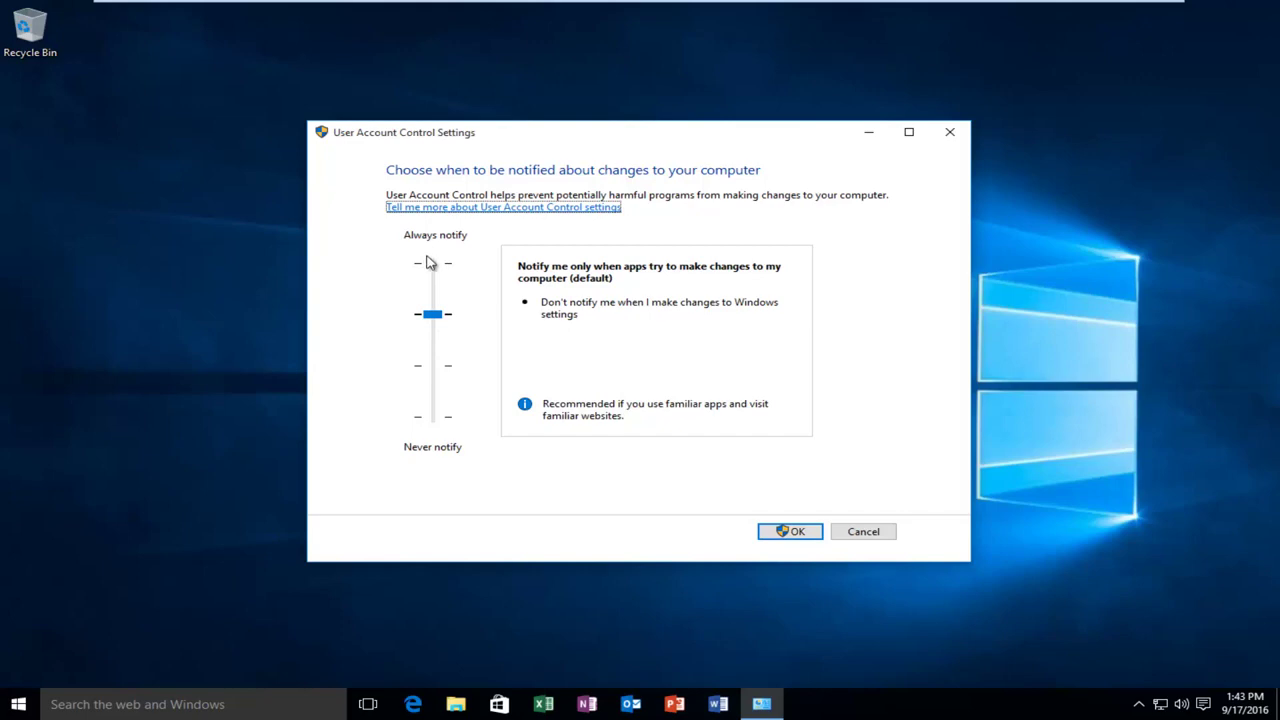
Step: Keep UAC at the default 'notify only when apps try to make changes' level, save it, and approve the prompt
click(432, 334)
click(432, 314)
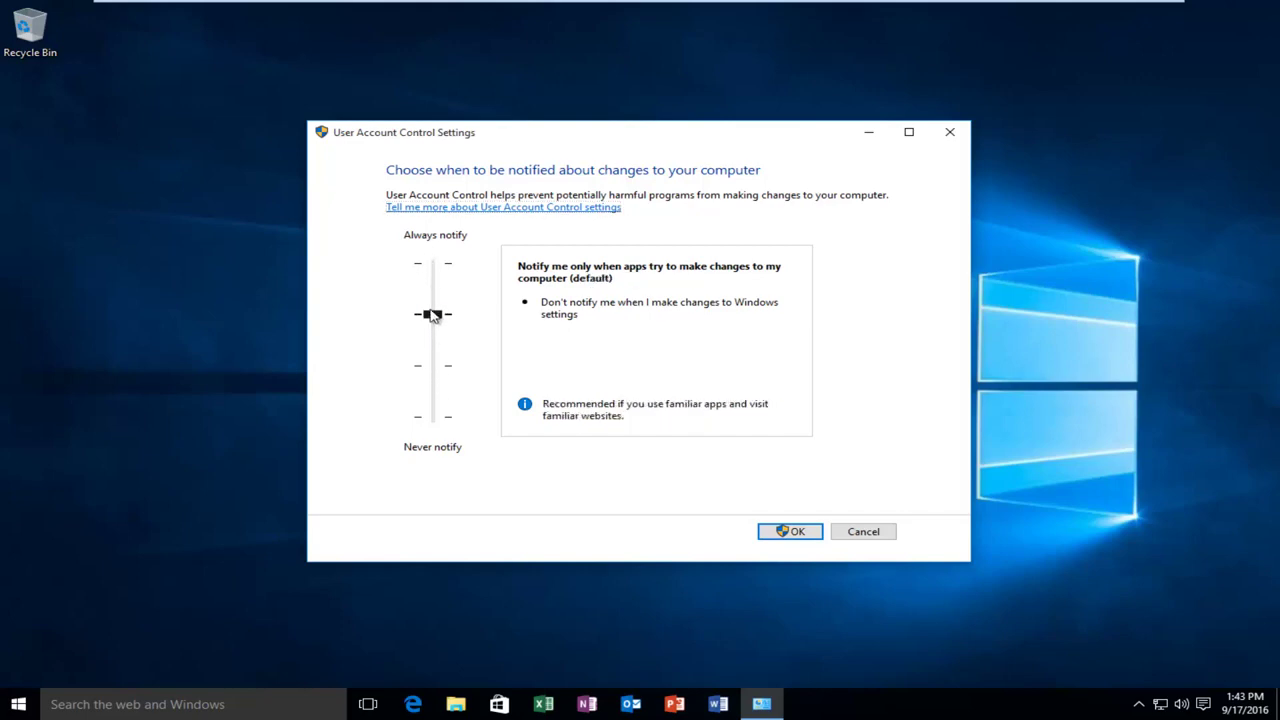
click(790, 535)
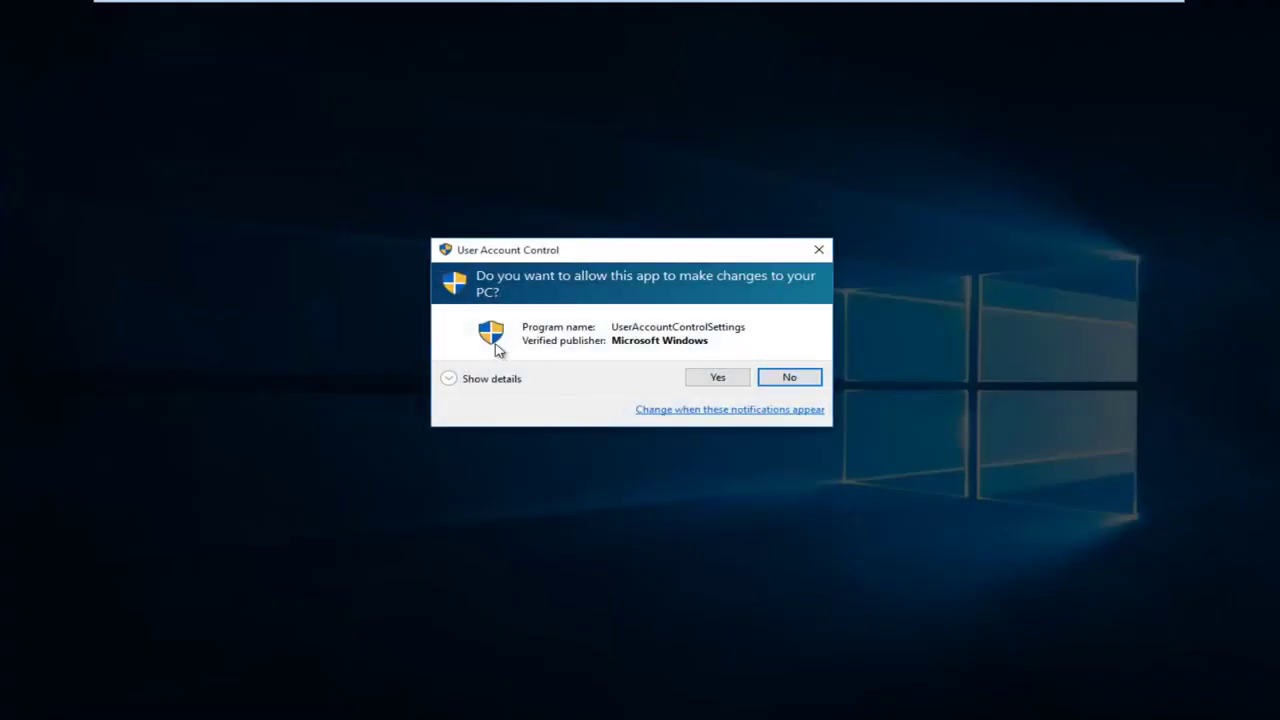
click(708, 378)
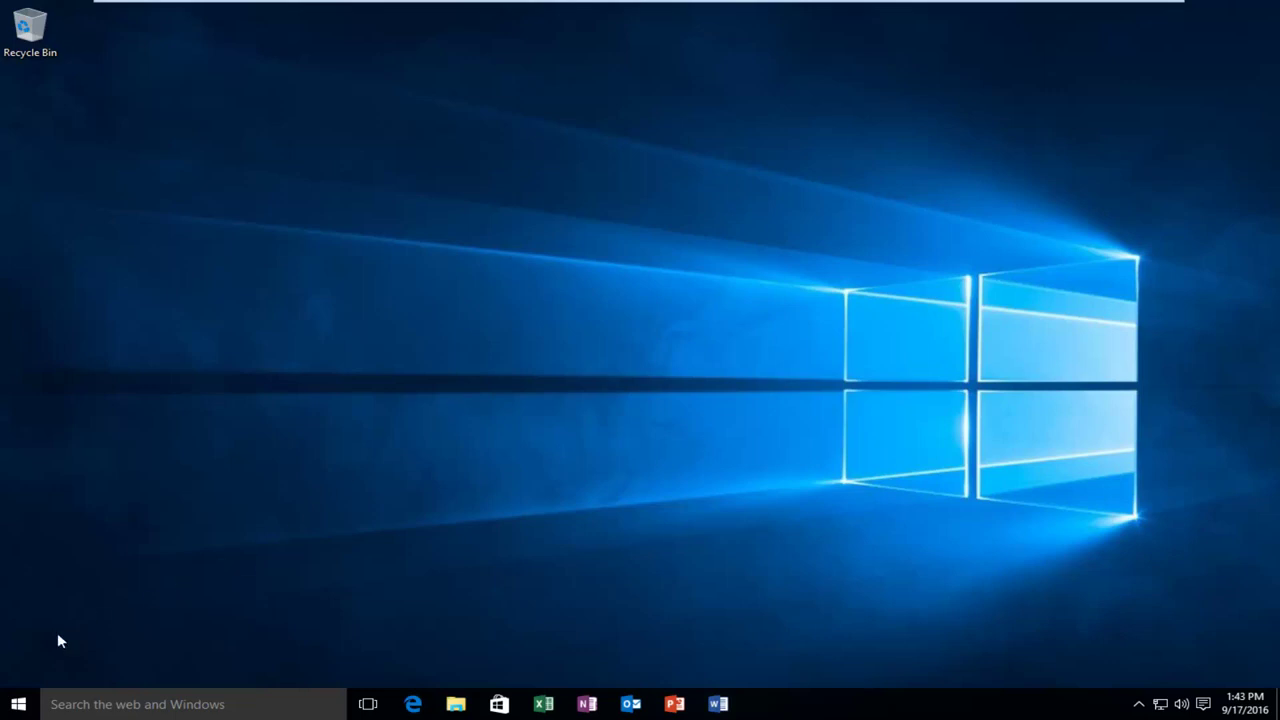
Step: Run regedit from the Start quick menu's Run dialog and allow it to make changes
right_click(18, 706)
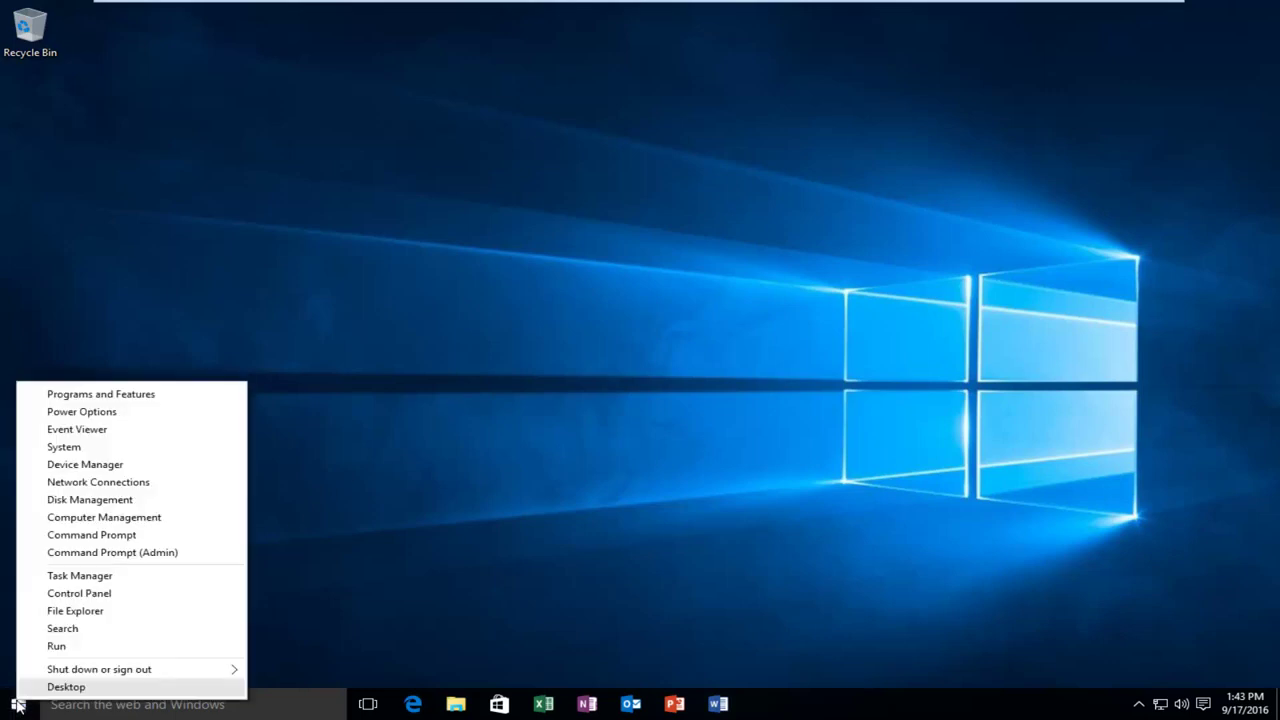
click(62, 648)
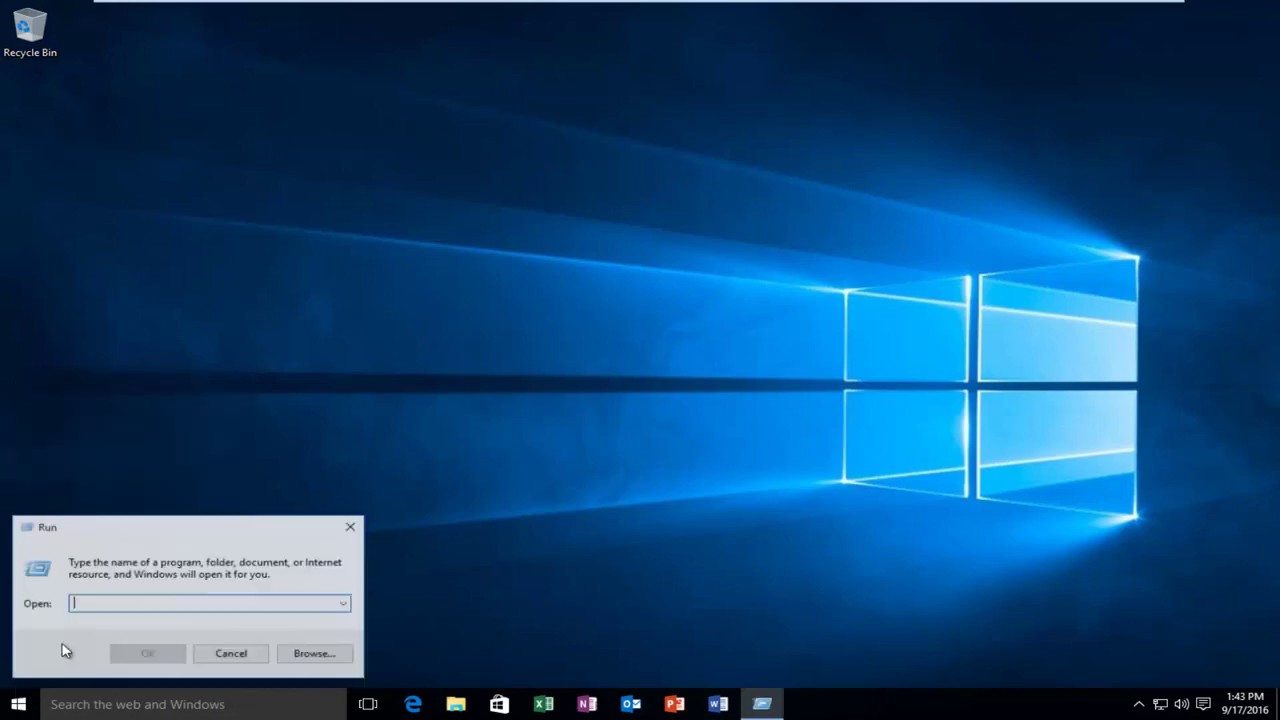
text(regedit)
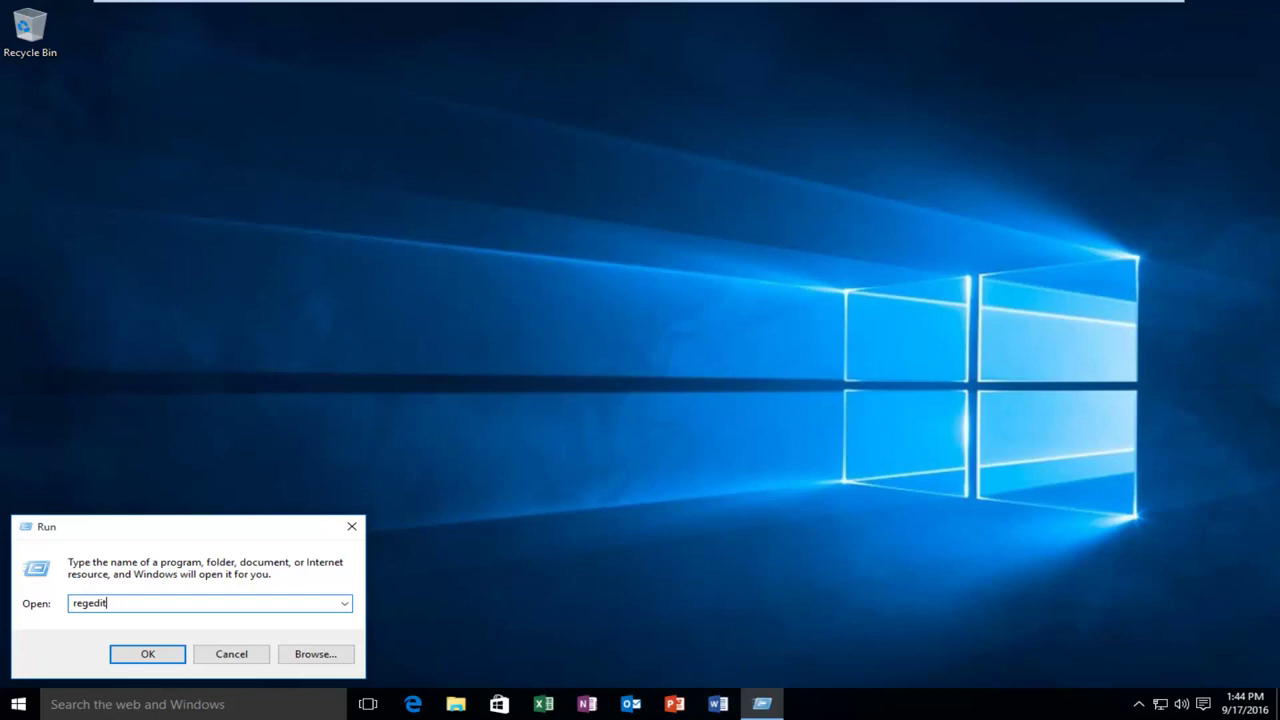
key(Return)
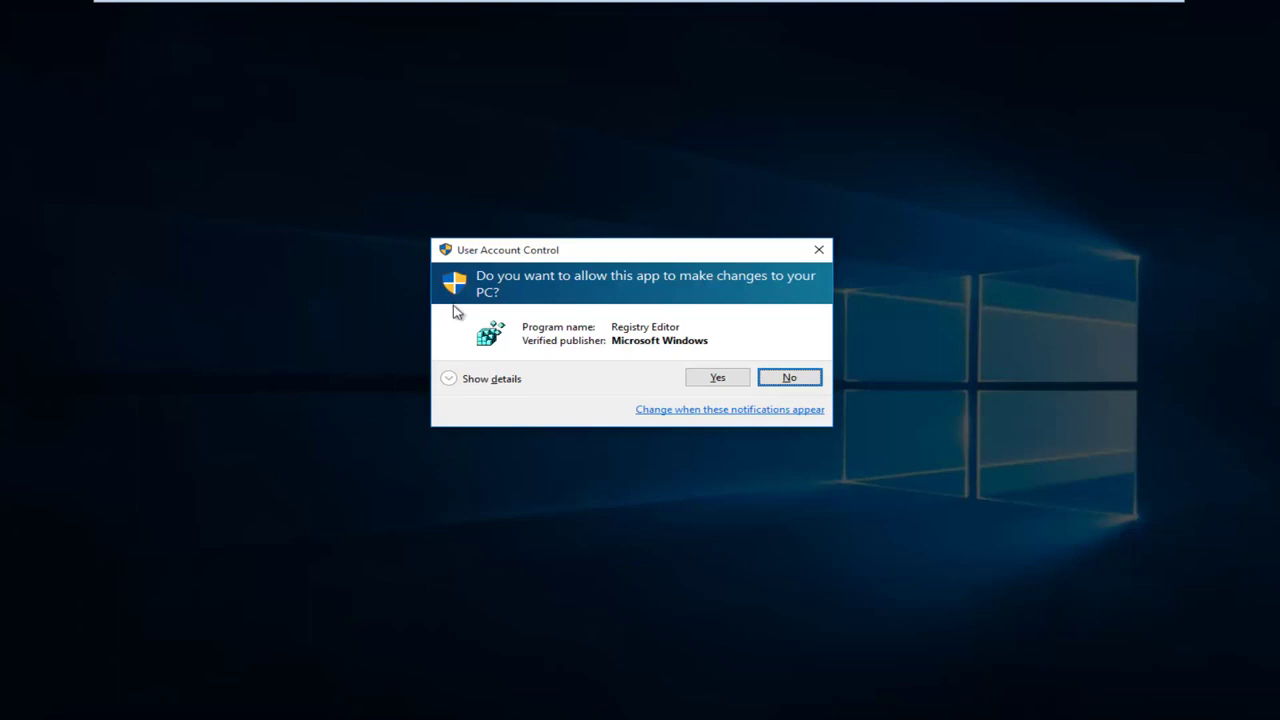
click(715, 384)
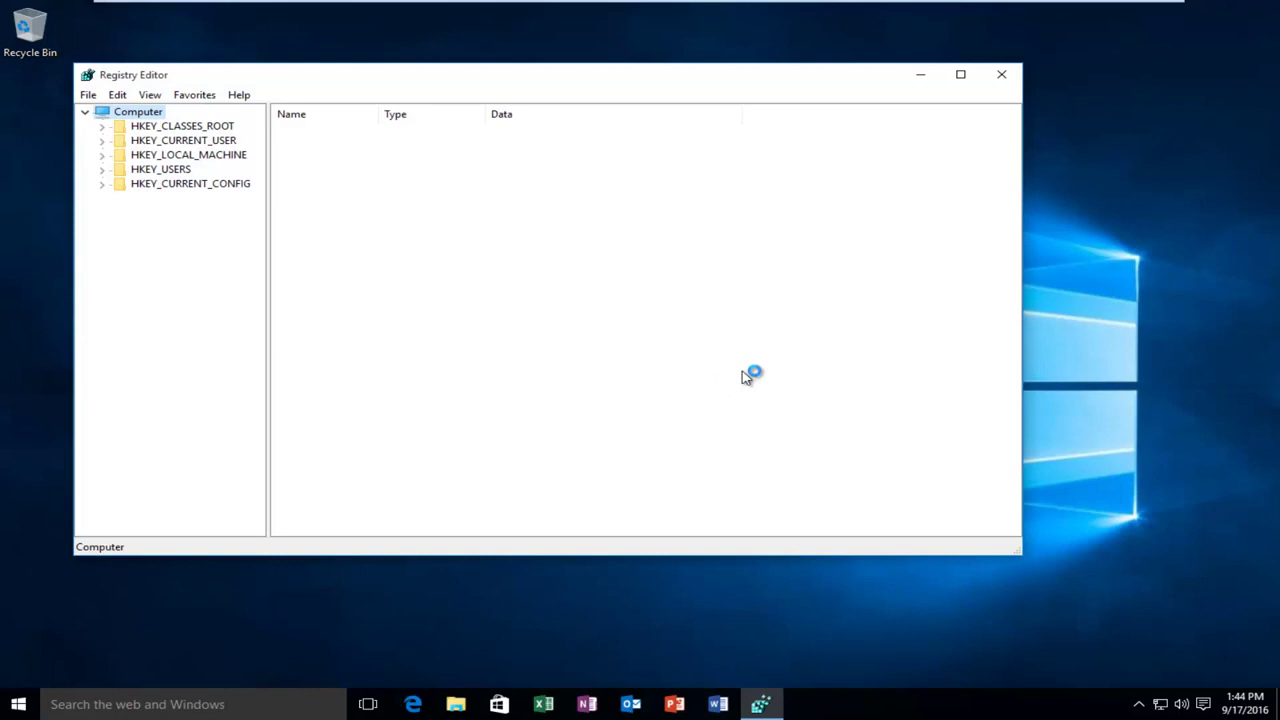
Step: Maximize Registry Editor, widen the tree, and expand HKEY_LOCAL_MACHINE\SOFTWARE\Microsoft\Windows\CurrentVersion
click(961, 76)
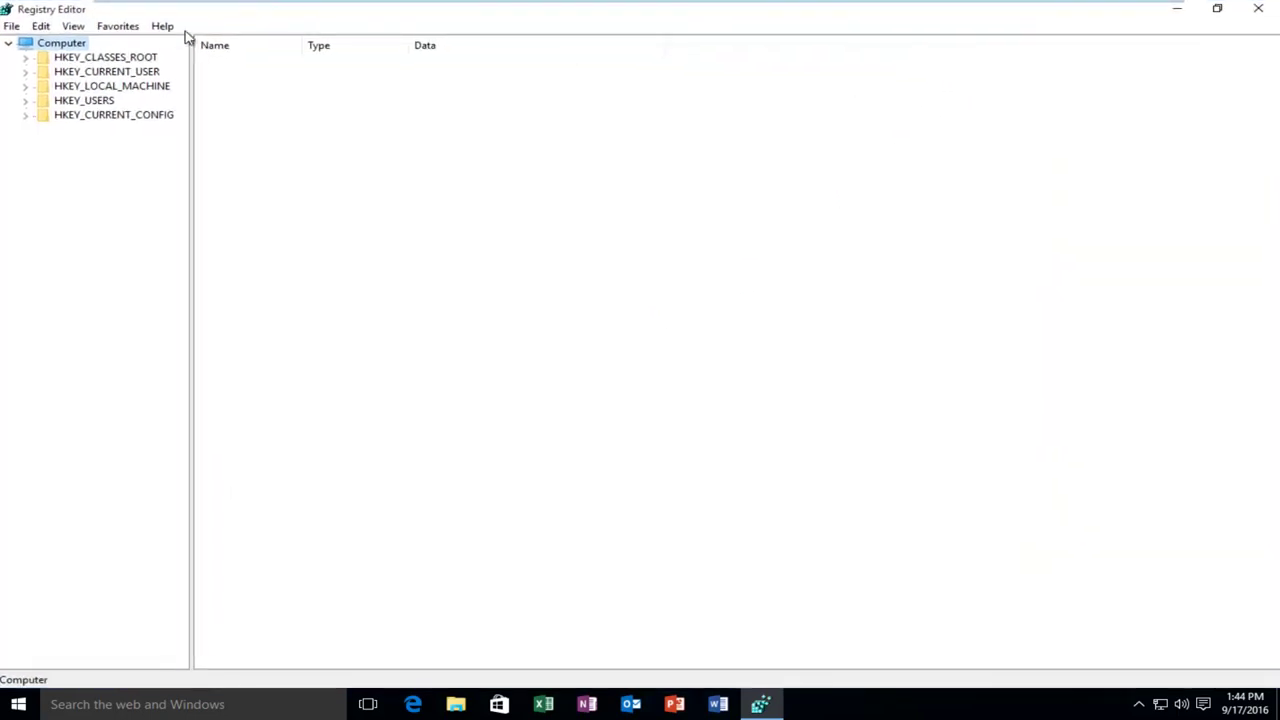
drag(196, 56, 281, 58)
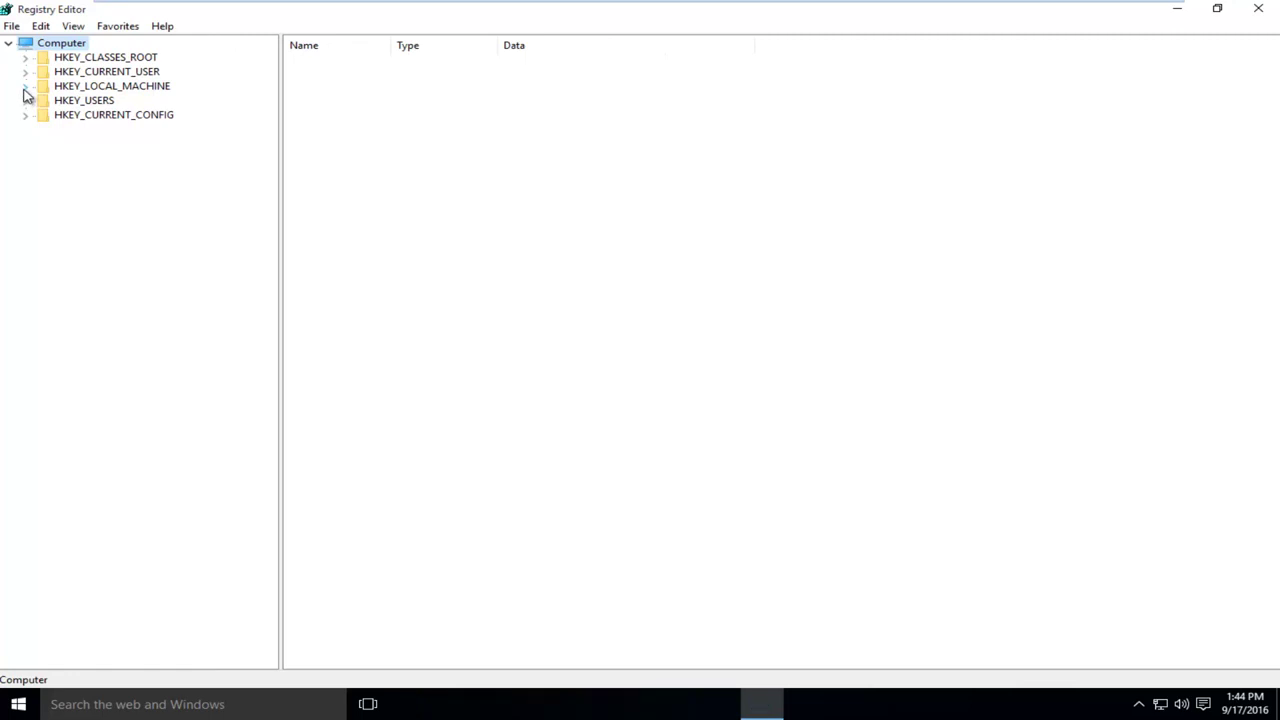
click(25, 89)
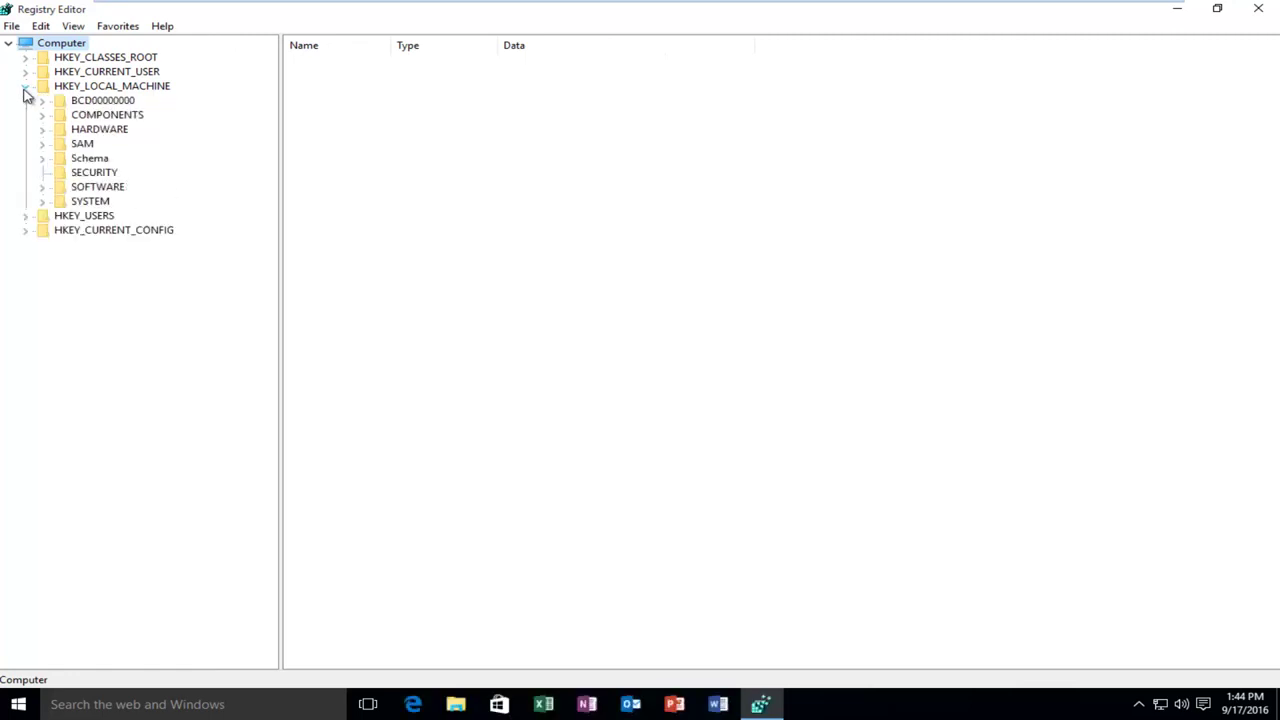
click(43, 189)
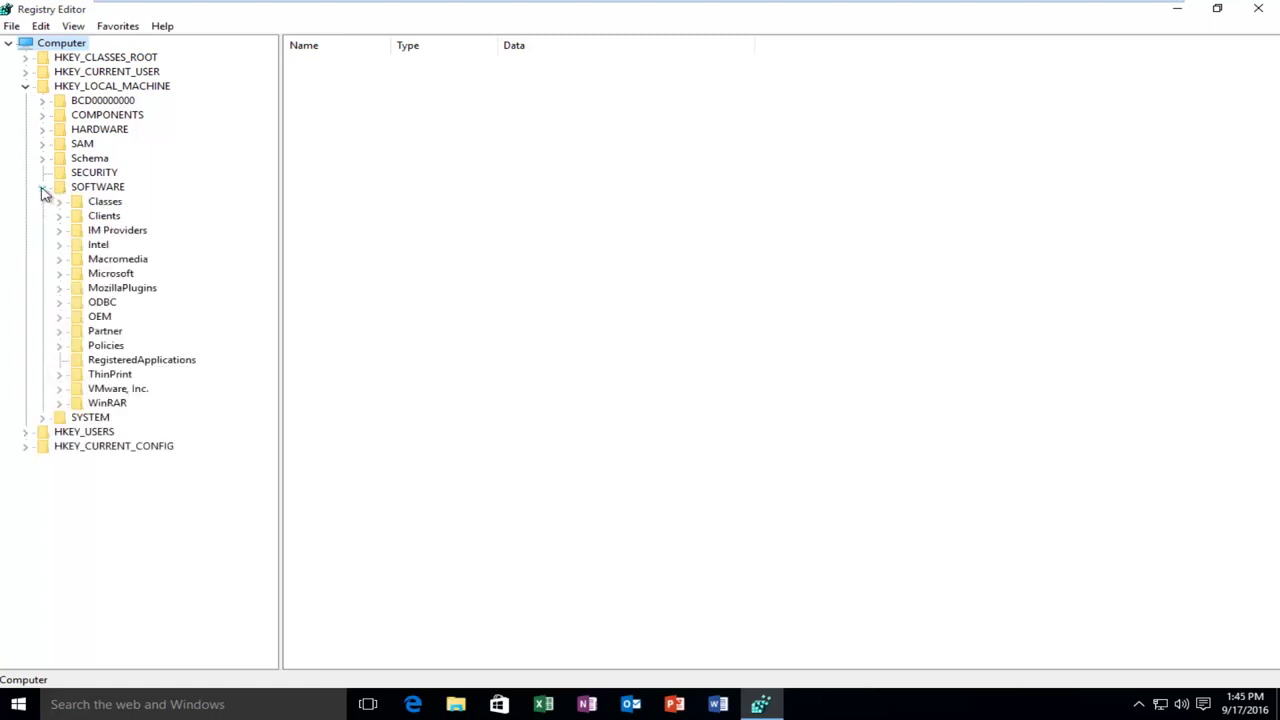
click(60, 275)
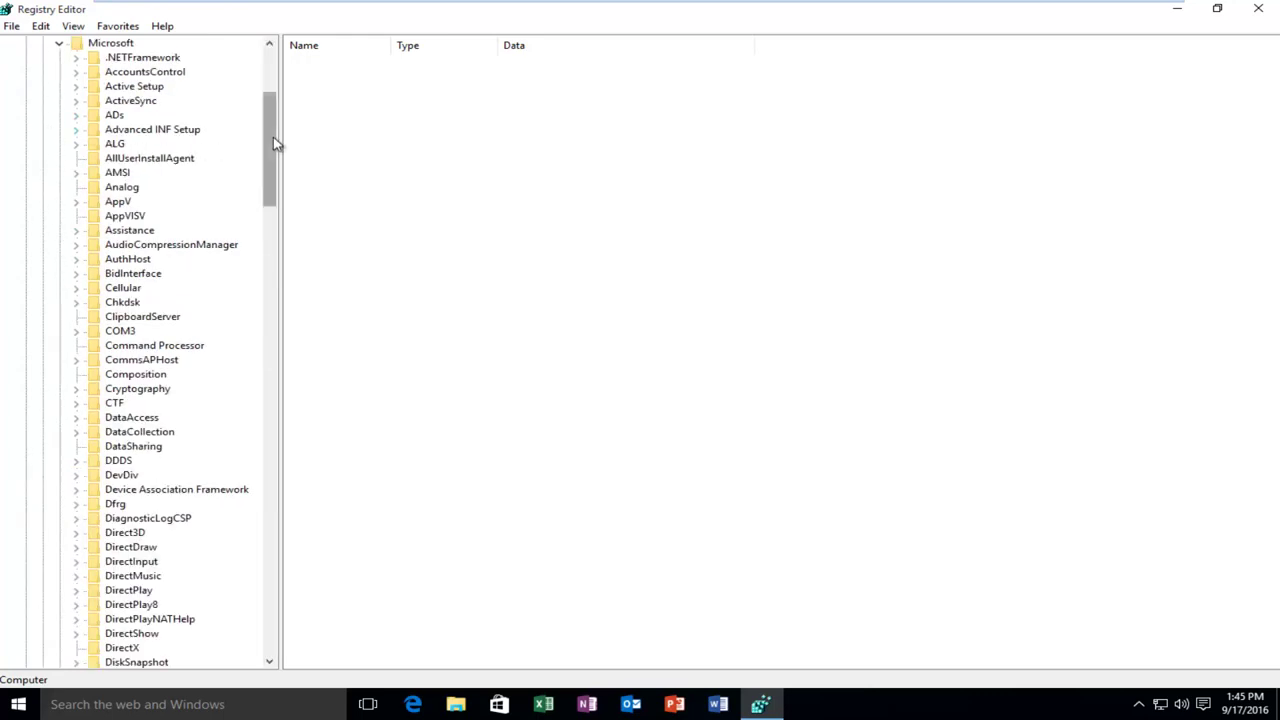
drag(275, 143, 306, 557)
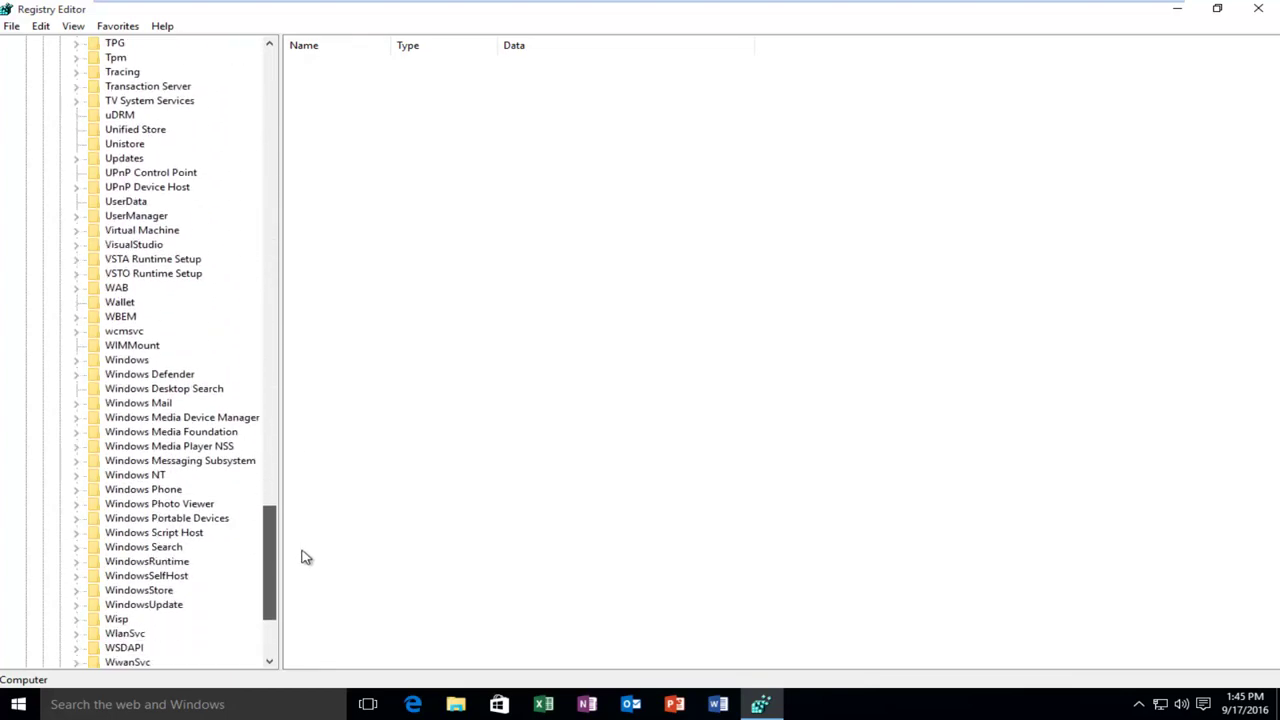
click(77, 362)
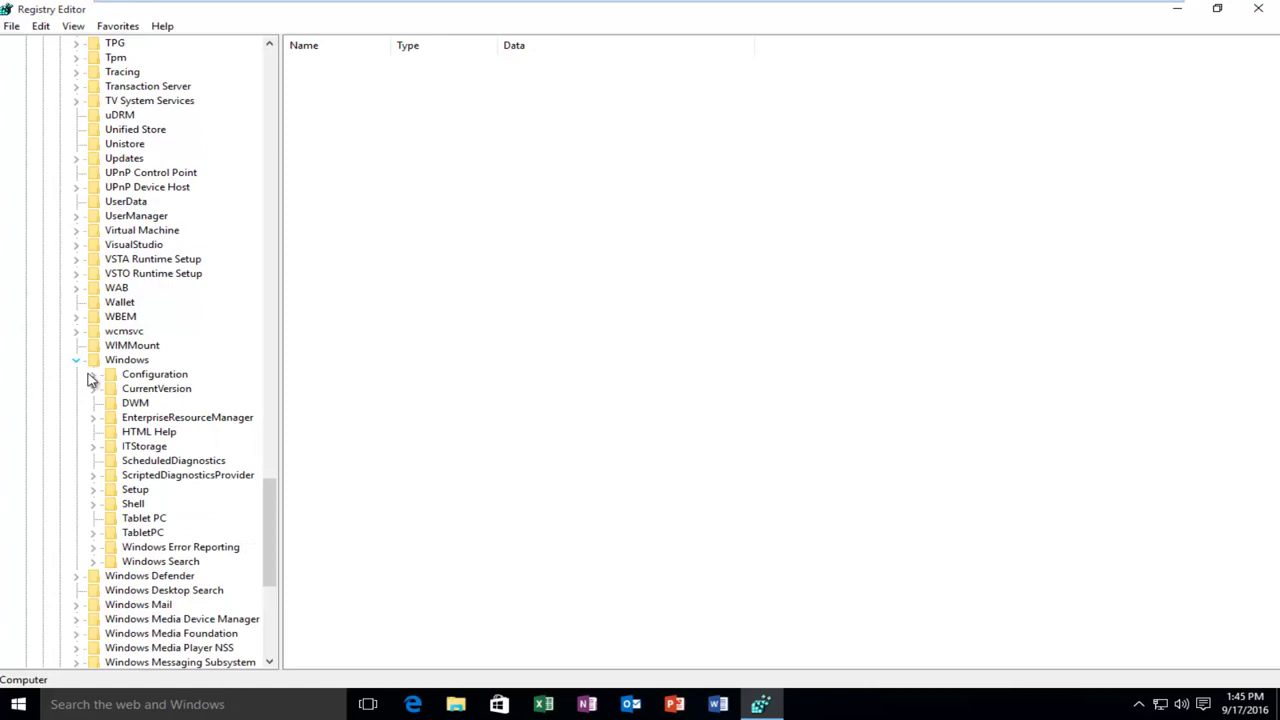
click(93, 390)
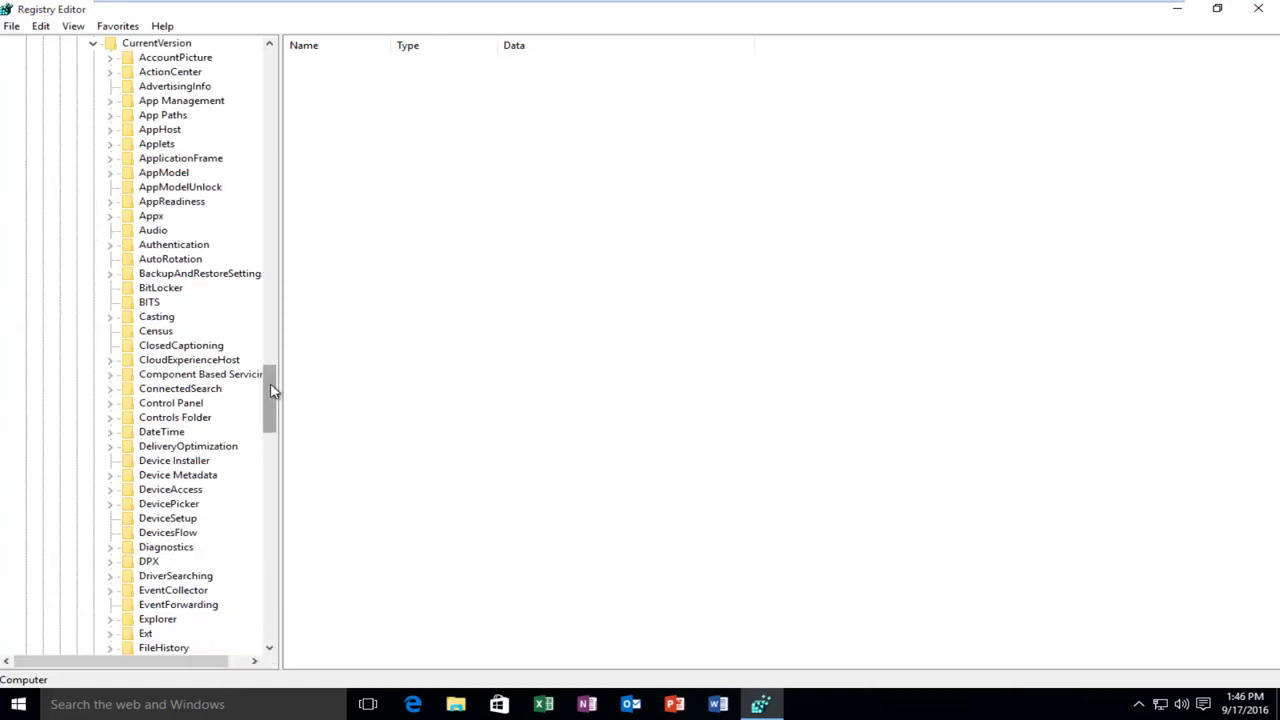
drag(270, 391, 267, 475)
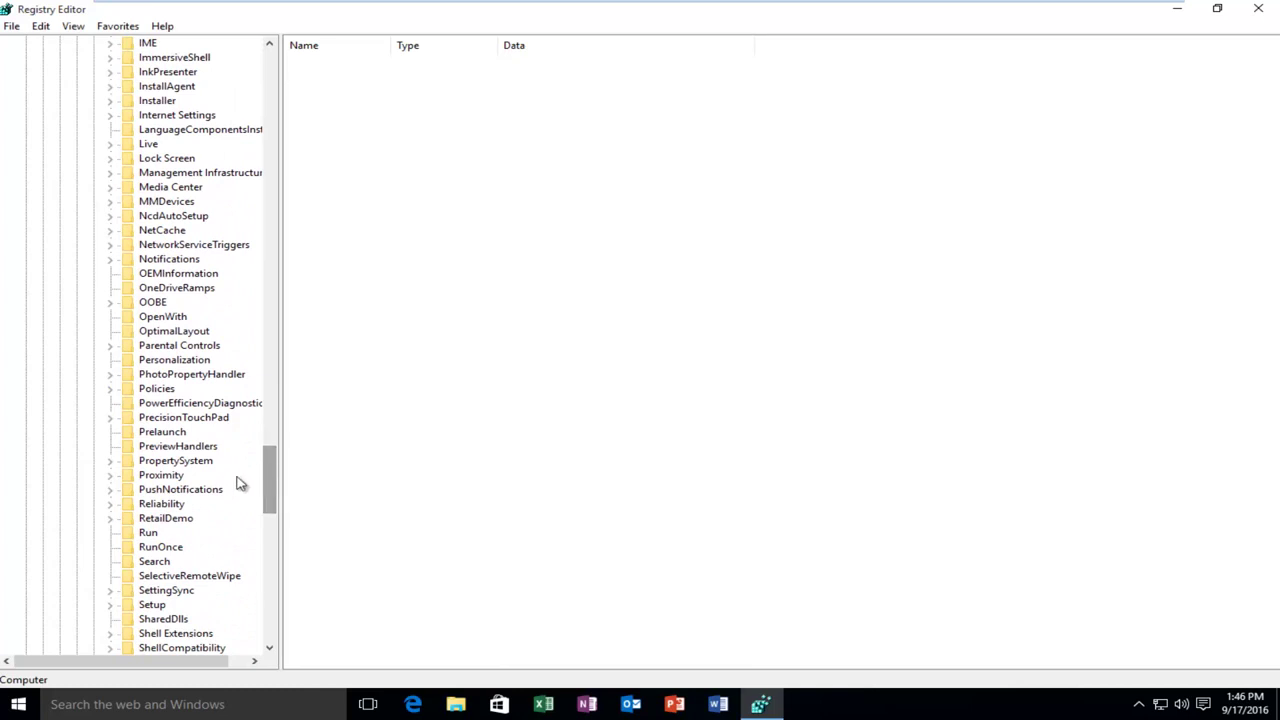
Step: Show the Policies\System key's values, widening the Name column to reveal FilterAdministratorToken (0)
double_click(128, 390)
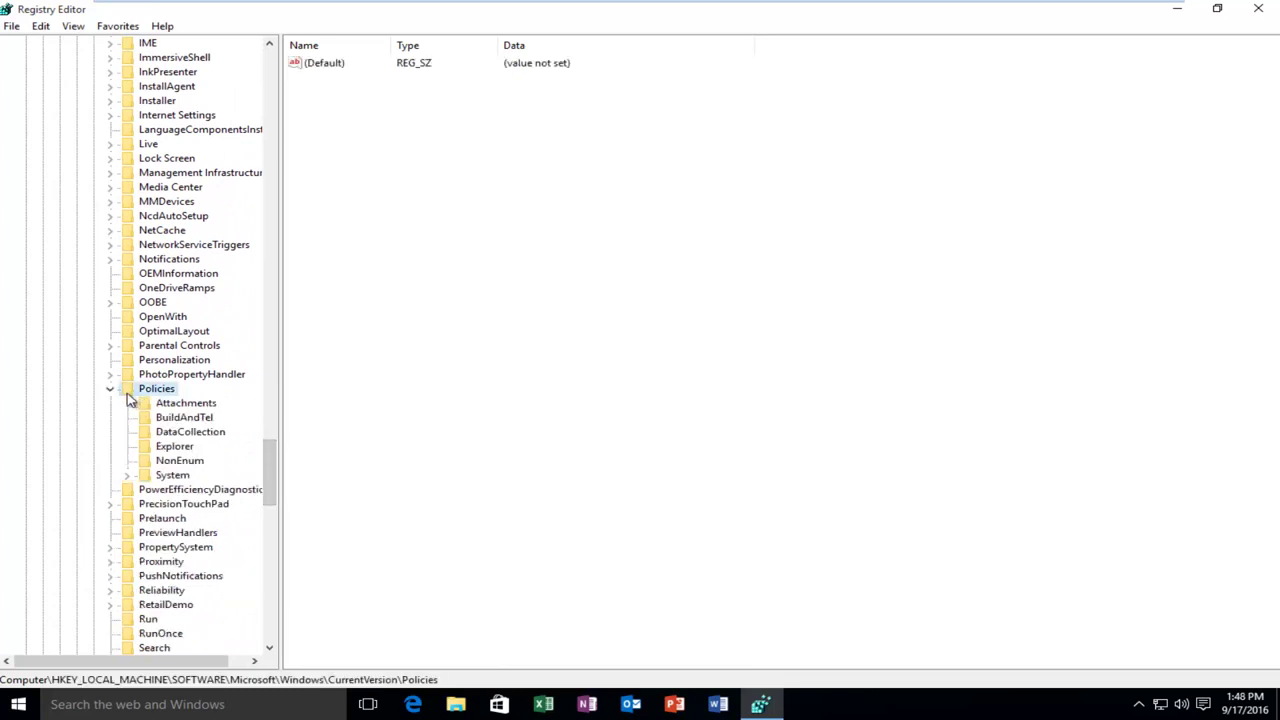
click(110, 390)
click(110, 390)
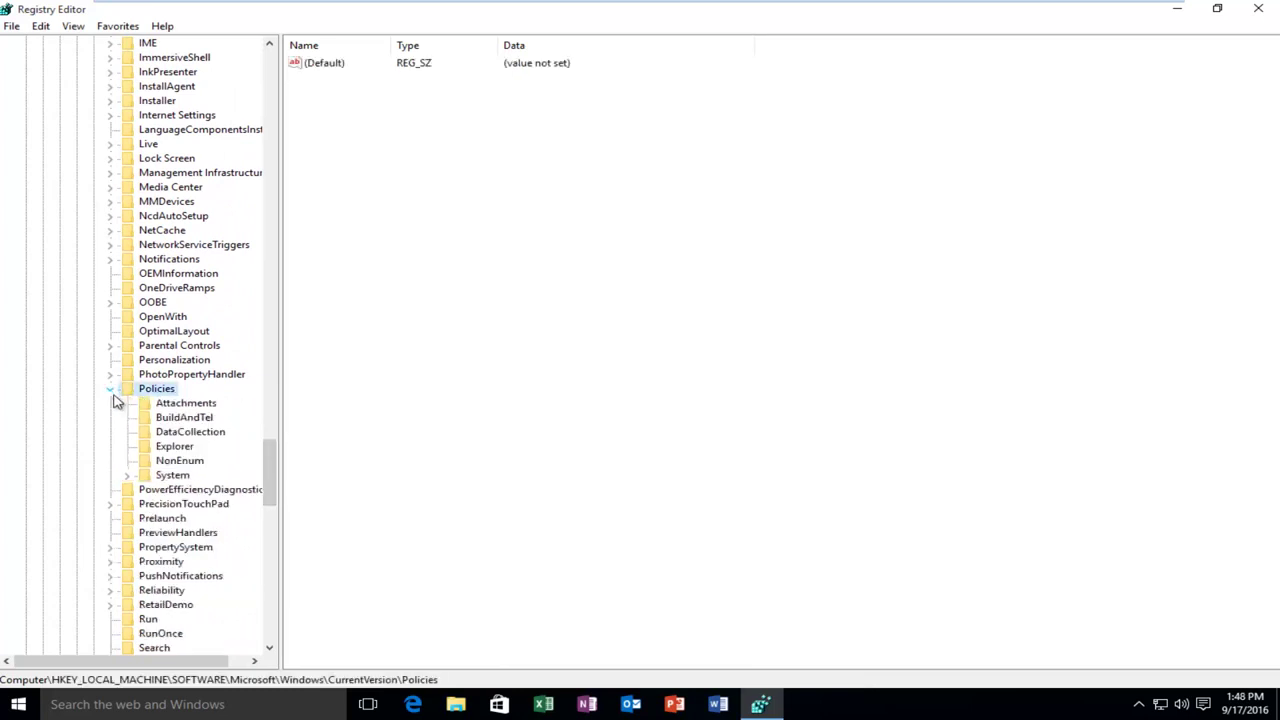
click(170, 475)
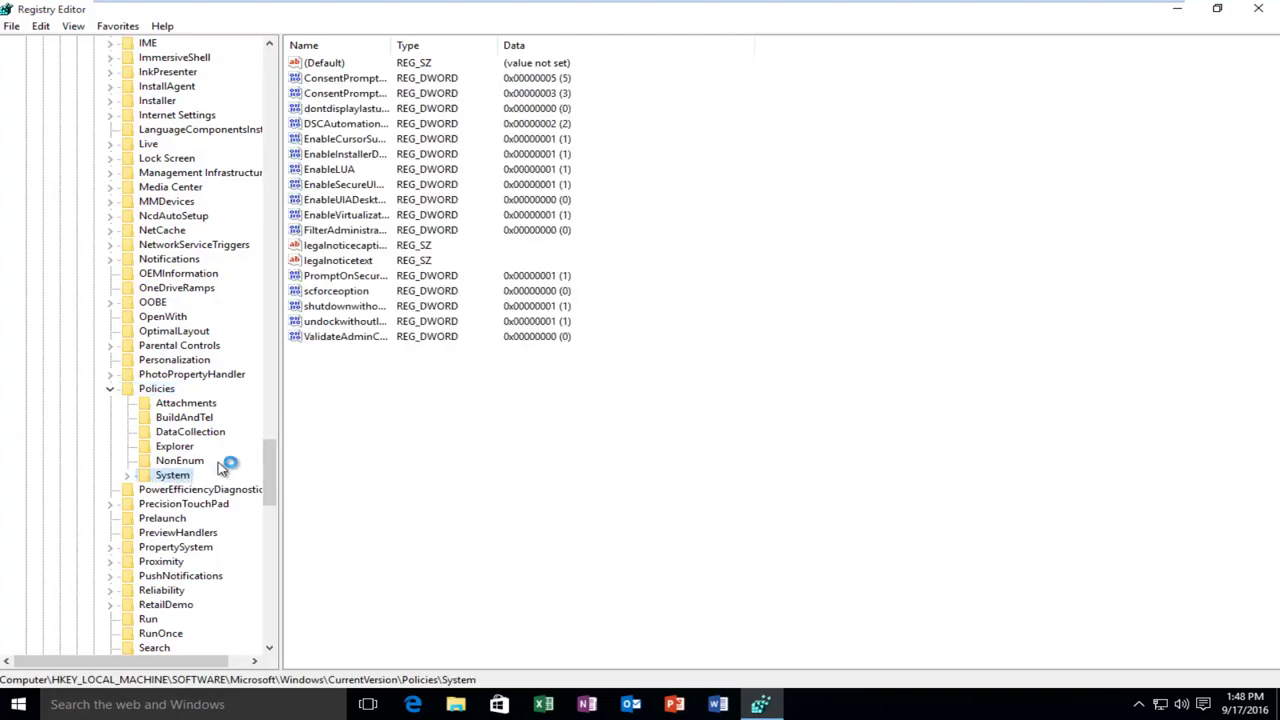
drag(394, 46, 488, 47)
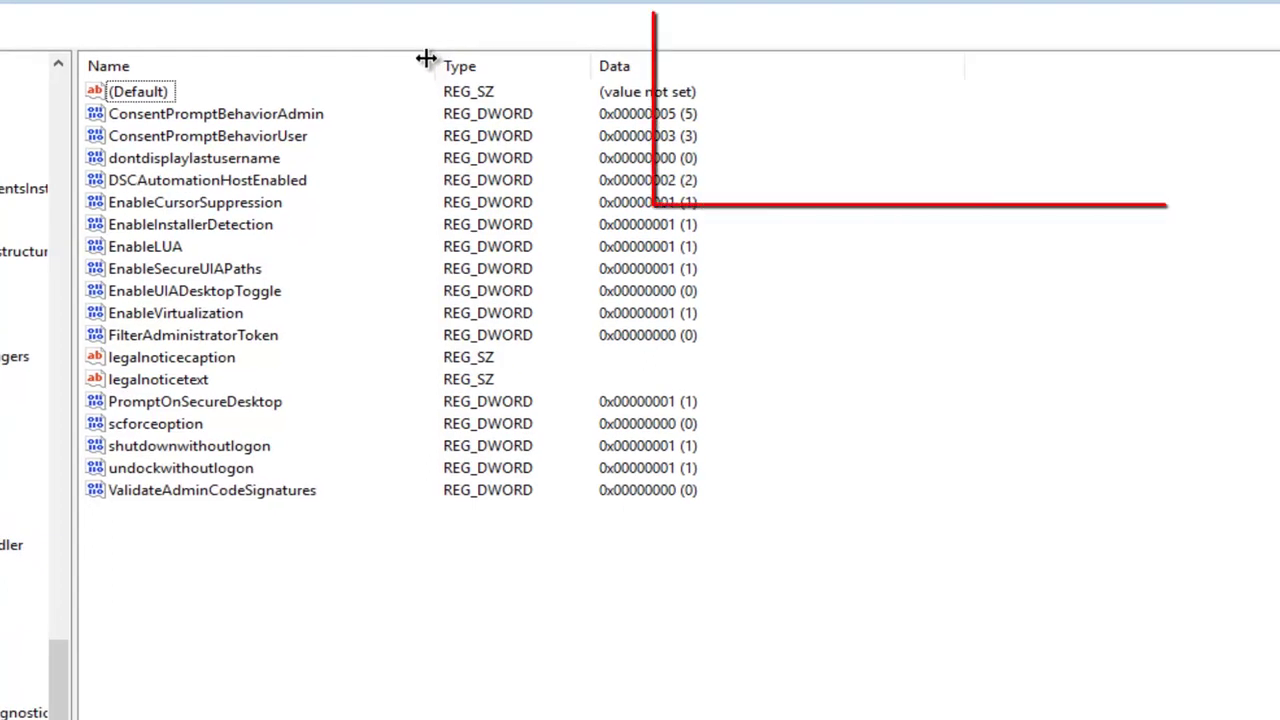
Step: Change FilterAdministratorToken's value data from 0 to 1
double_click(176, 340)
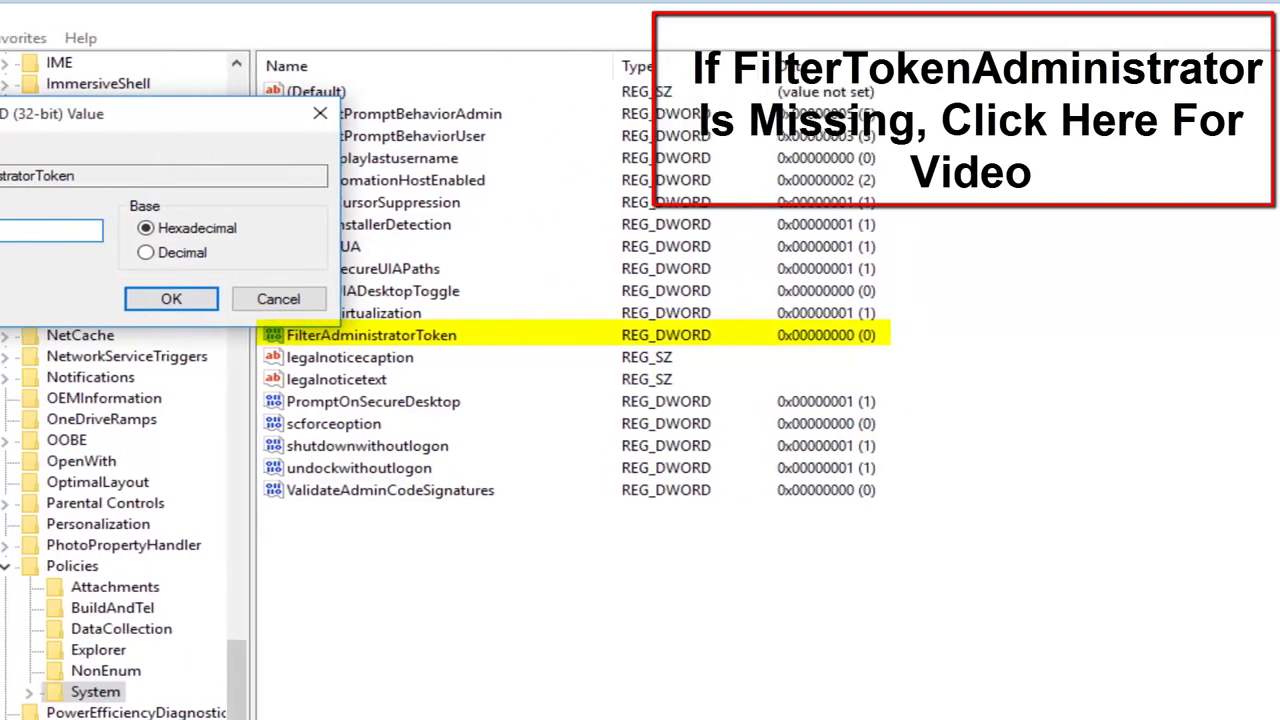
click(118, 231)
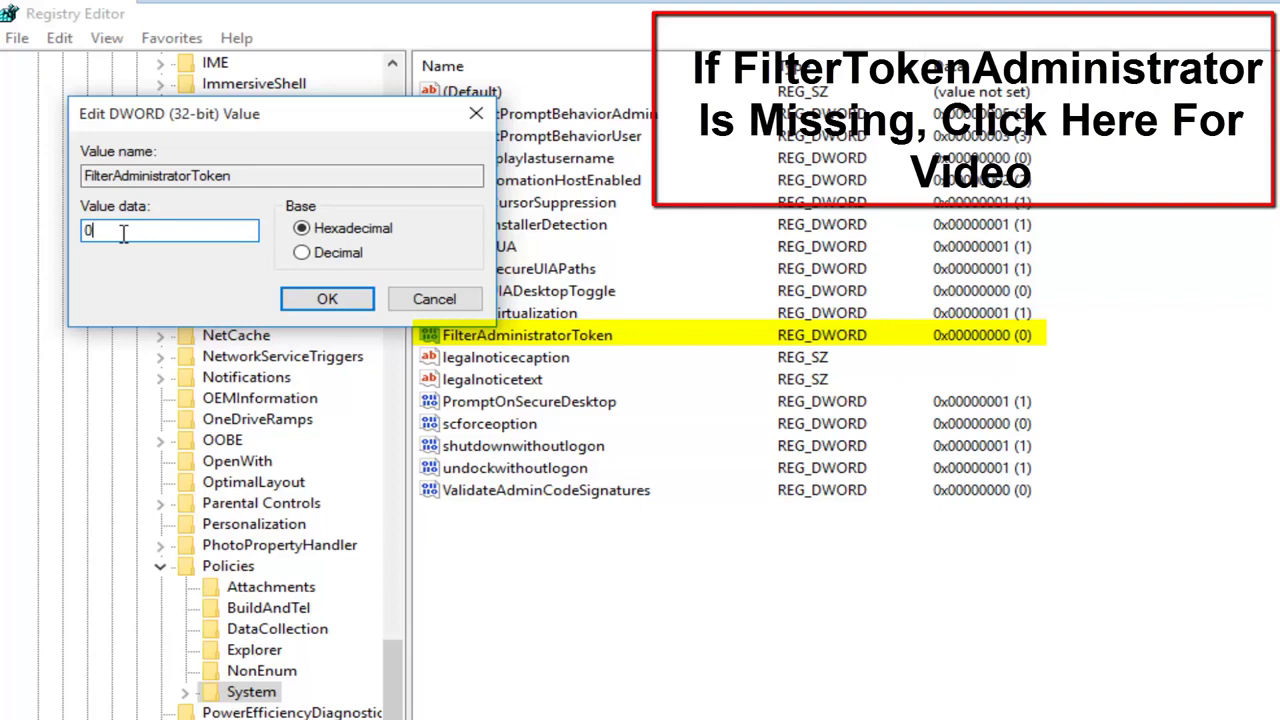
drag(106, 231, 80, 231)
text(1)
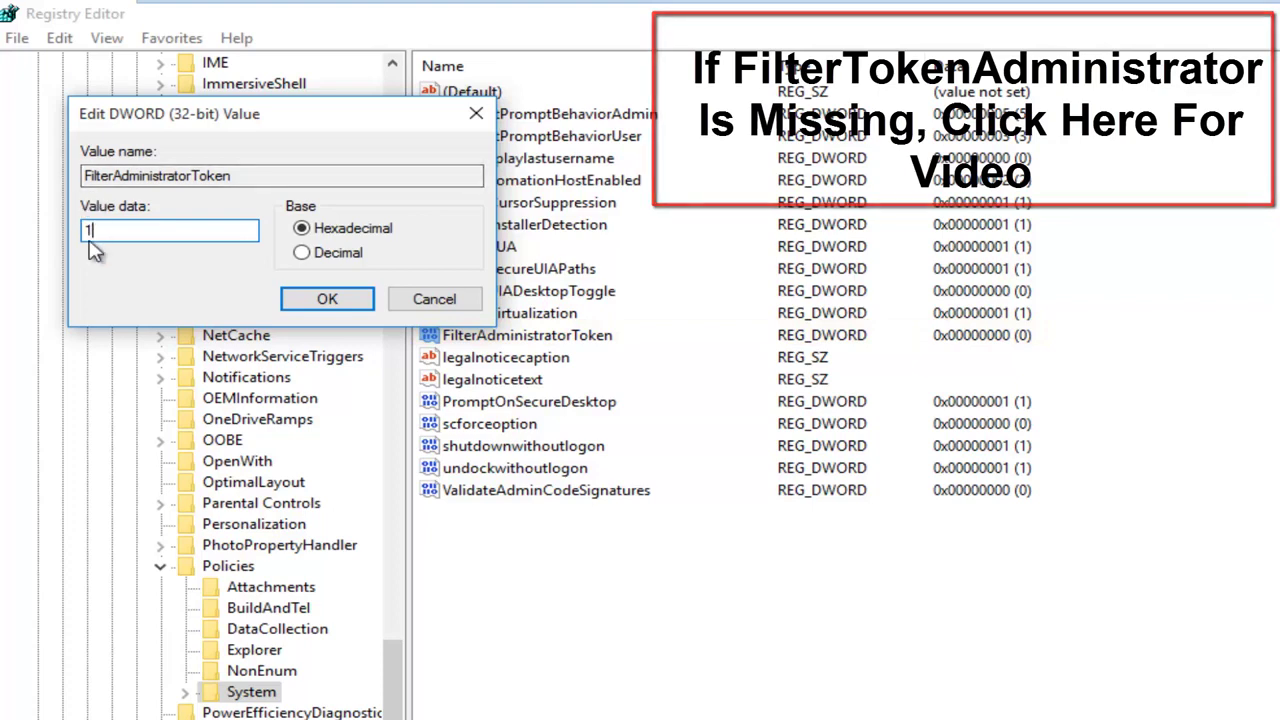
click(327, 300)
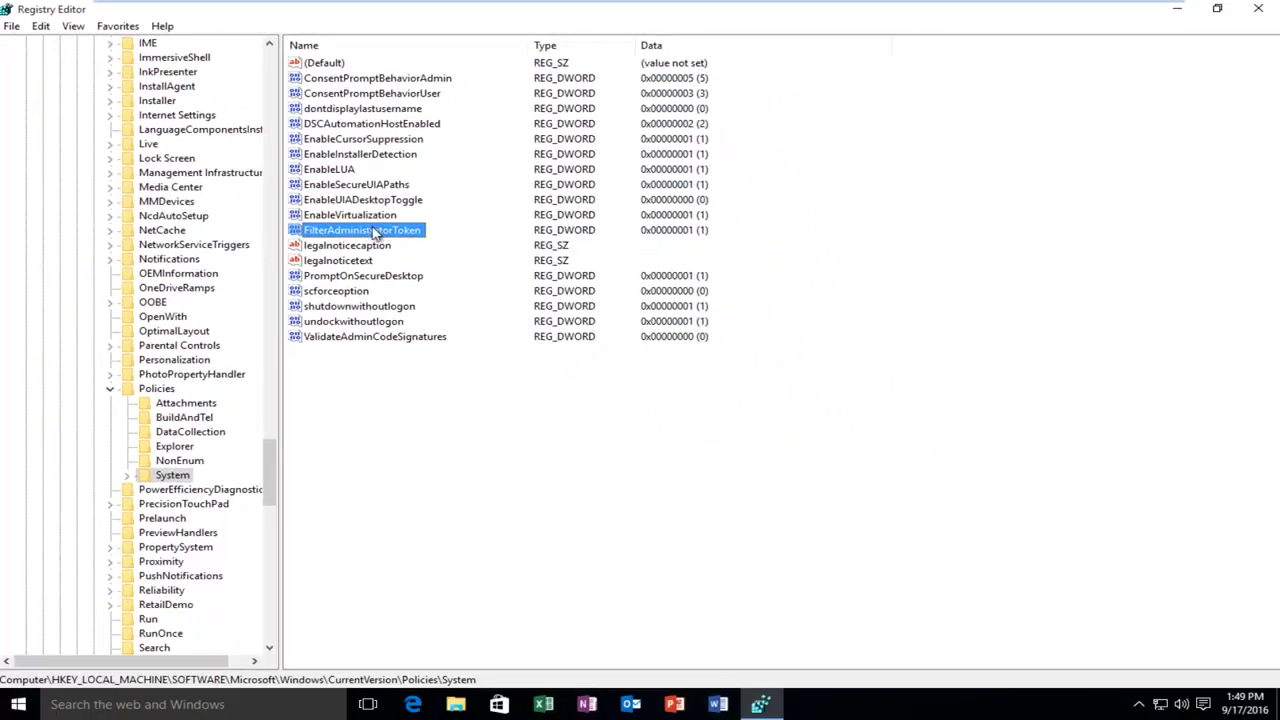
Step: Close the Registry Editor window
click(1258, 8)
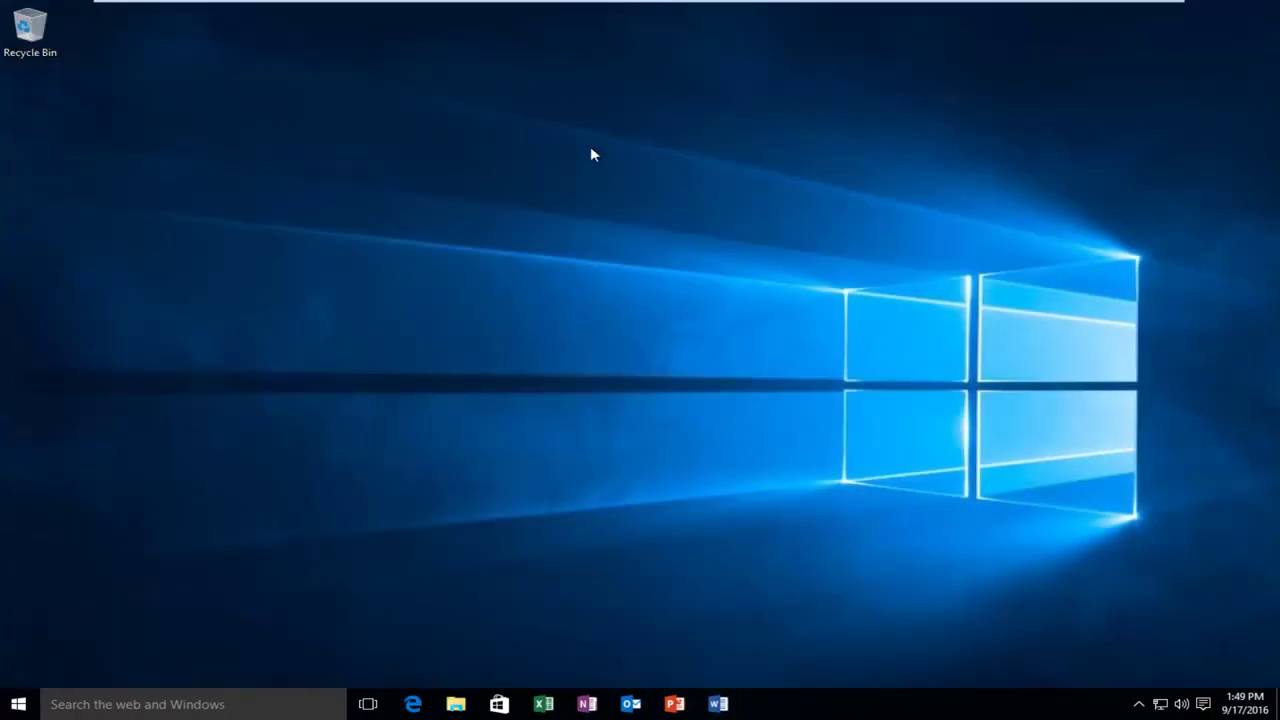